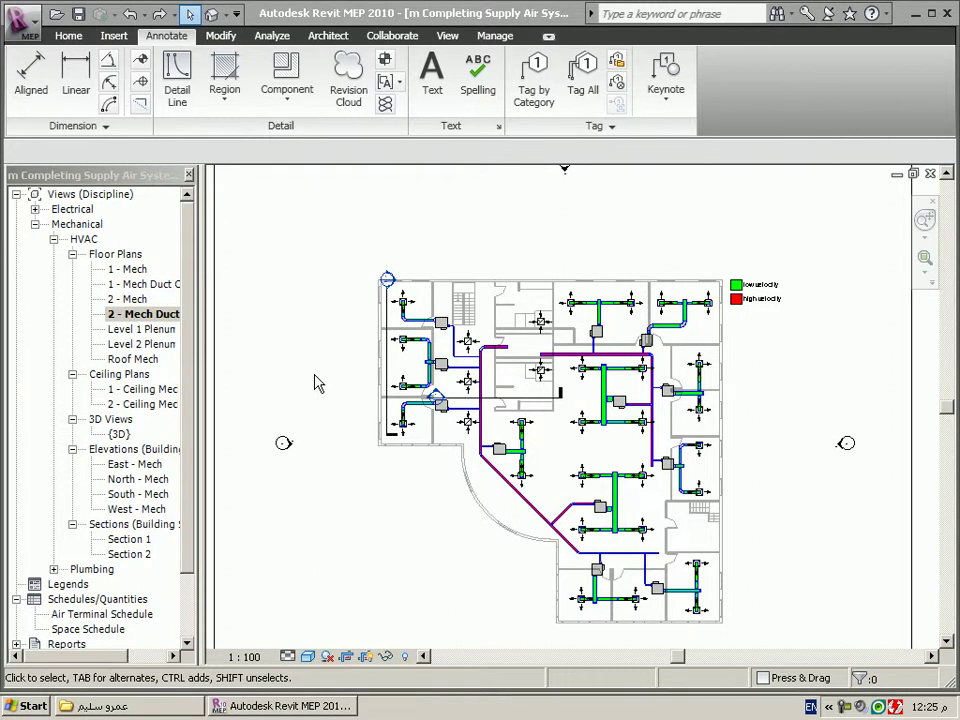
- Zoom in and apply Hide Element to the vertical green duct in the middle of the plan
{"action": "left_click", "coordinate": [384, 660]}
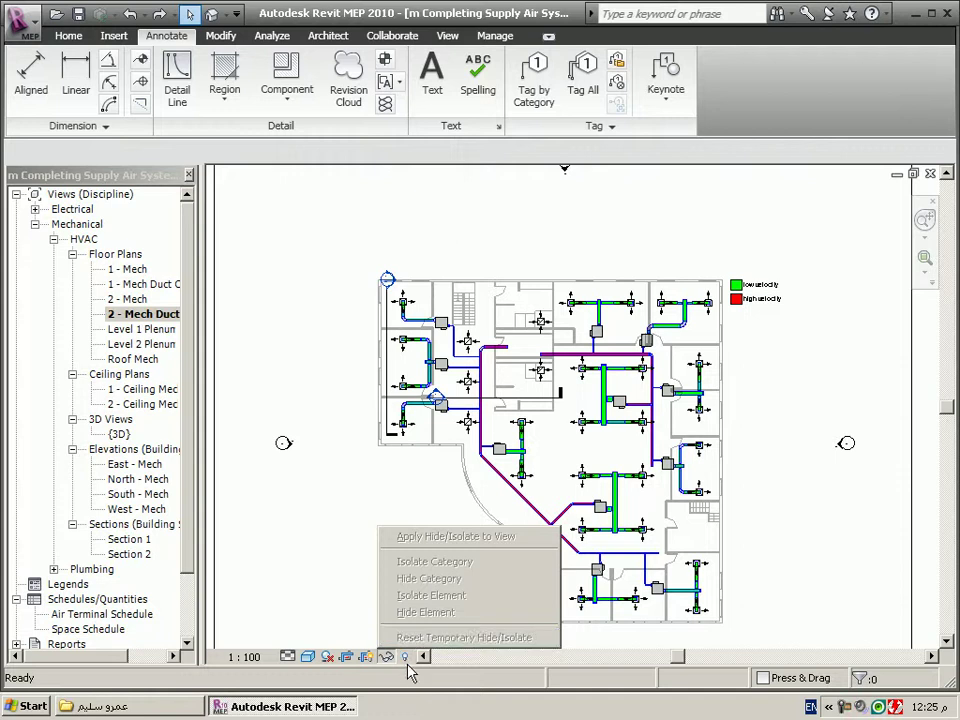
{"action": "left_click", "coordinate": [406, 662]}
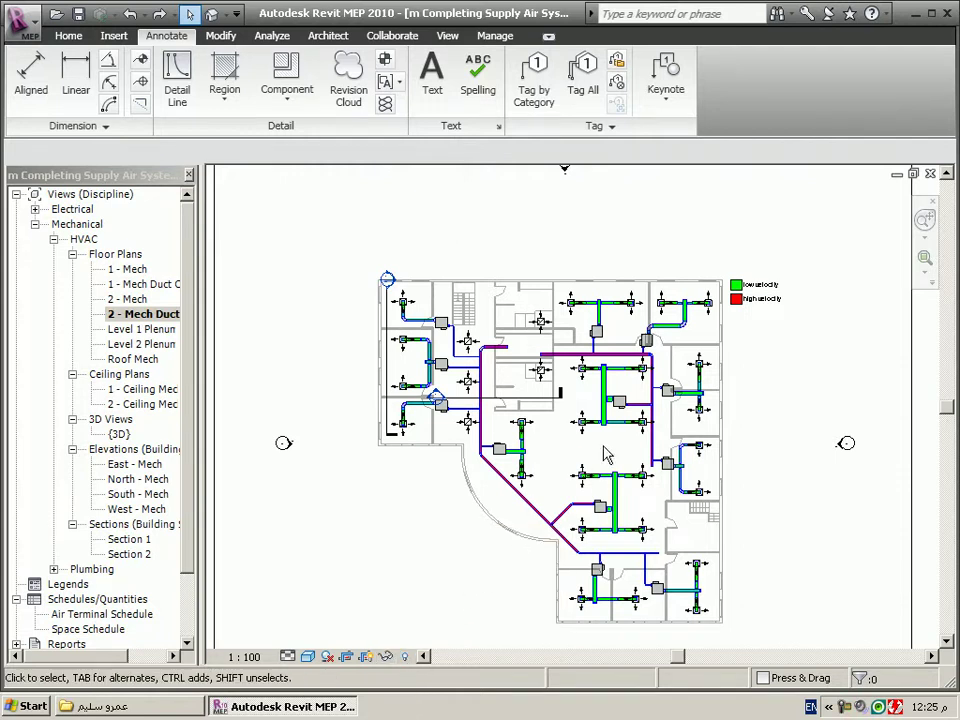
{"action": "scroll", "coordinate": [605, 388], "scroll_direction": "up", "scroll_amount": 2}
{"action": "left_click", "coordinate": [603, 390]}
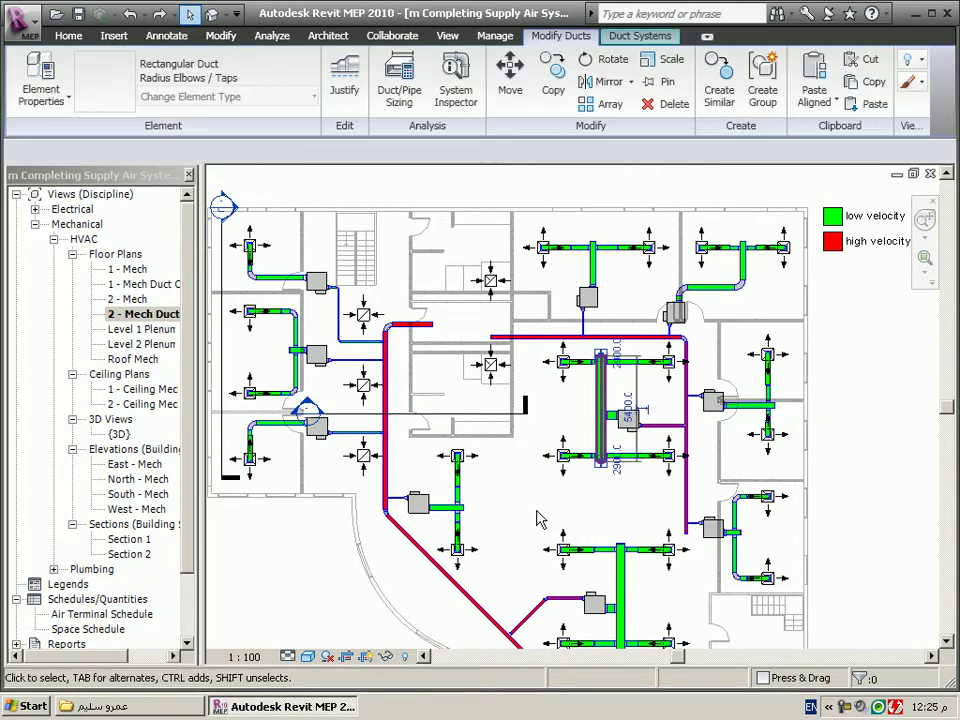
{"action": "left_click", "coordinate": [387, 657]}
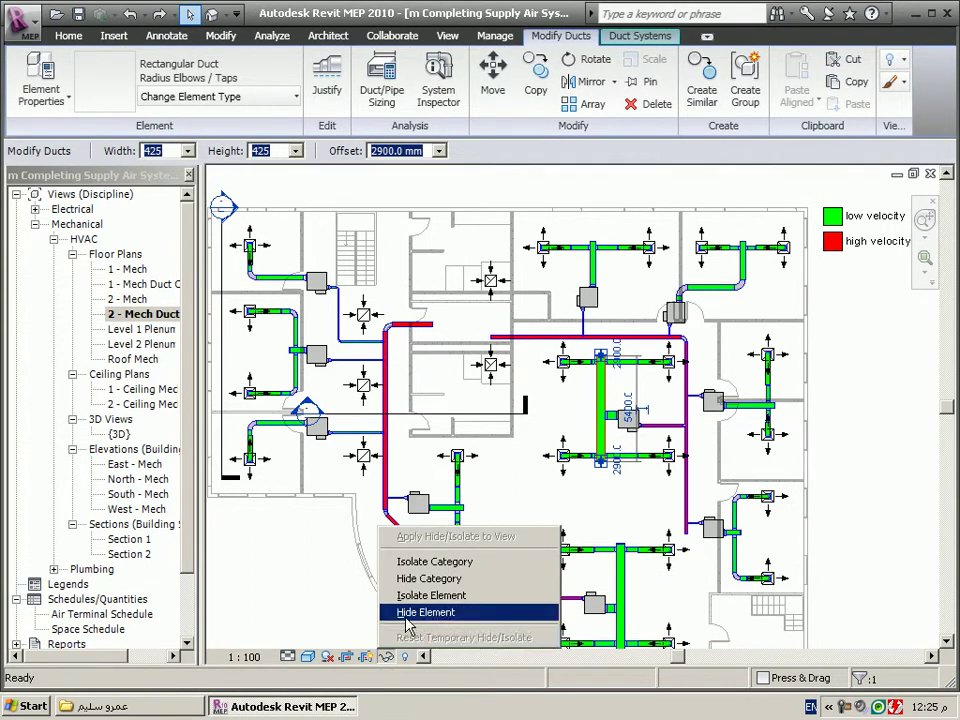
{"action": "left_click", "coordinate": [407, 617]}
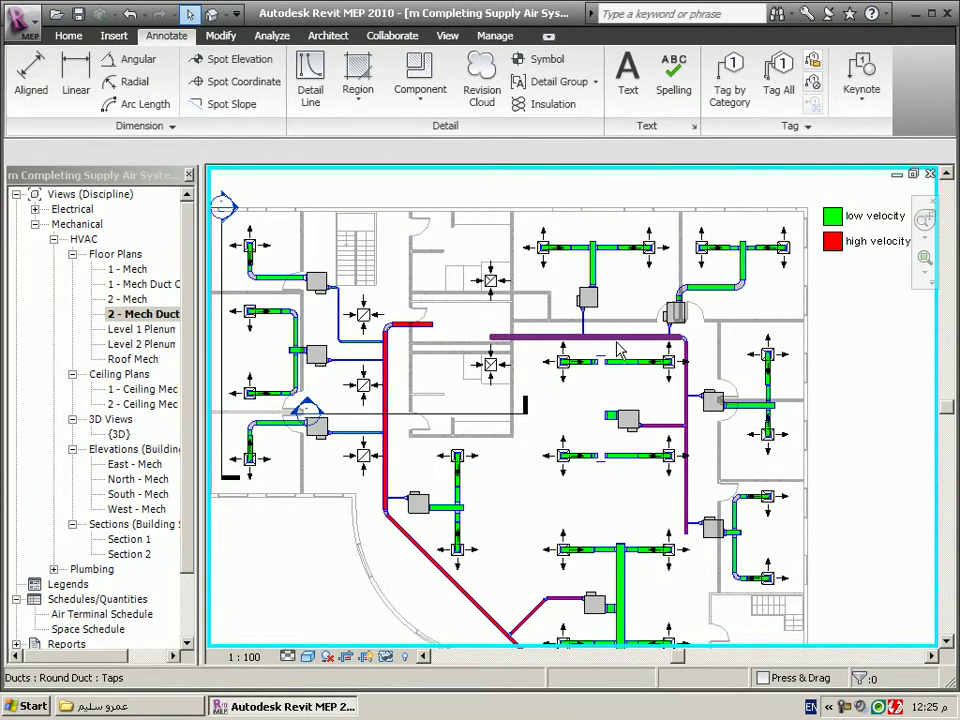
- Hide the whole duct category via the long top duct, then reset Temporary Hide/Isolate
{"action": "left_click", "coordinate": [609, 370]}
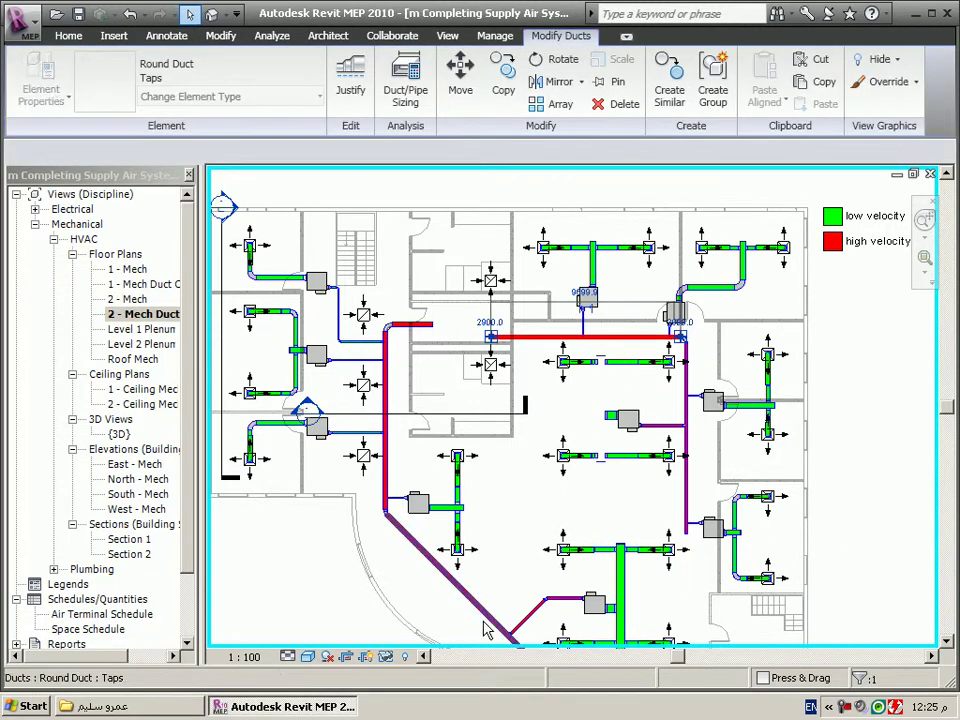
{"action": "left_click", "coordinate": [385, 656]}
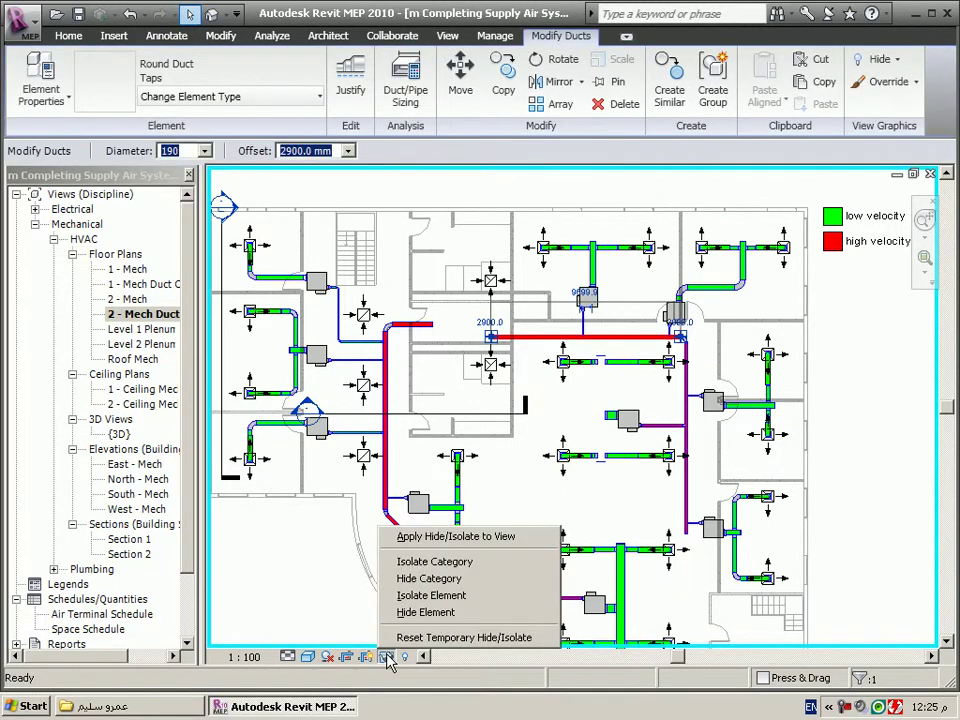
{"action": "left_click", "coordinate": [442, 582]}
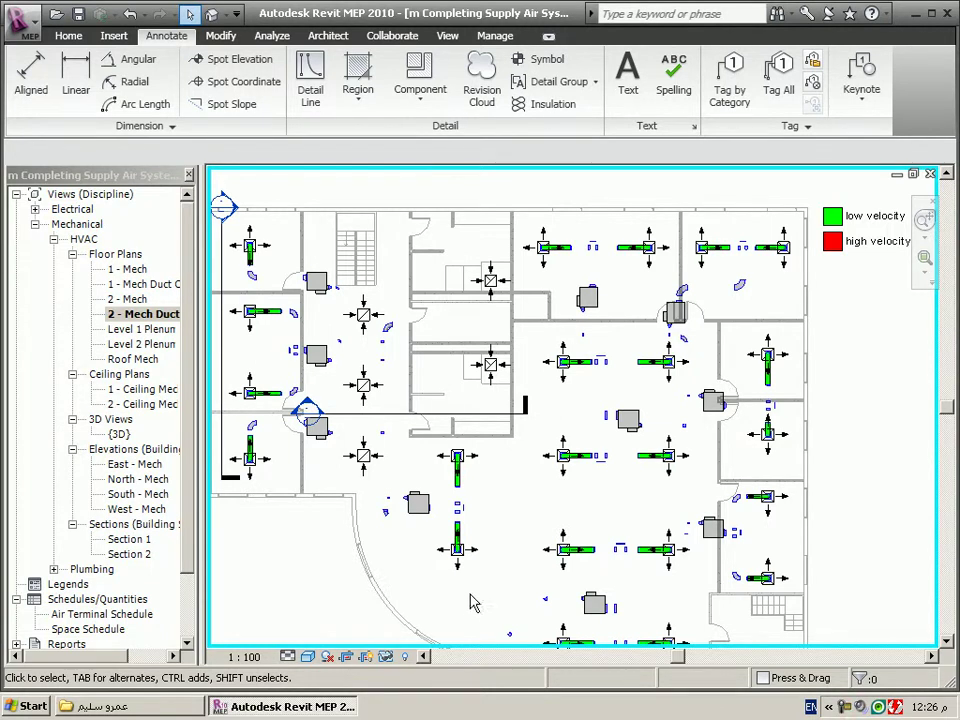
{"action": "left_click", "coordinate": [388, 655]}
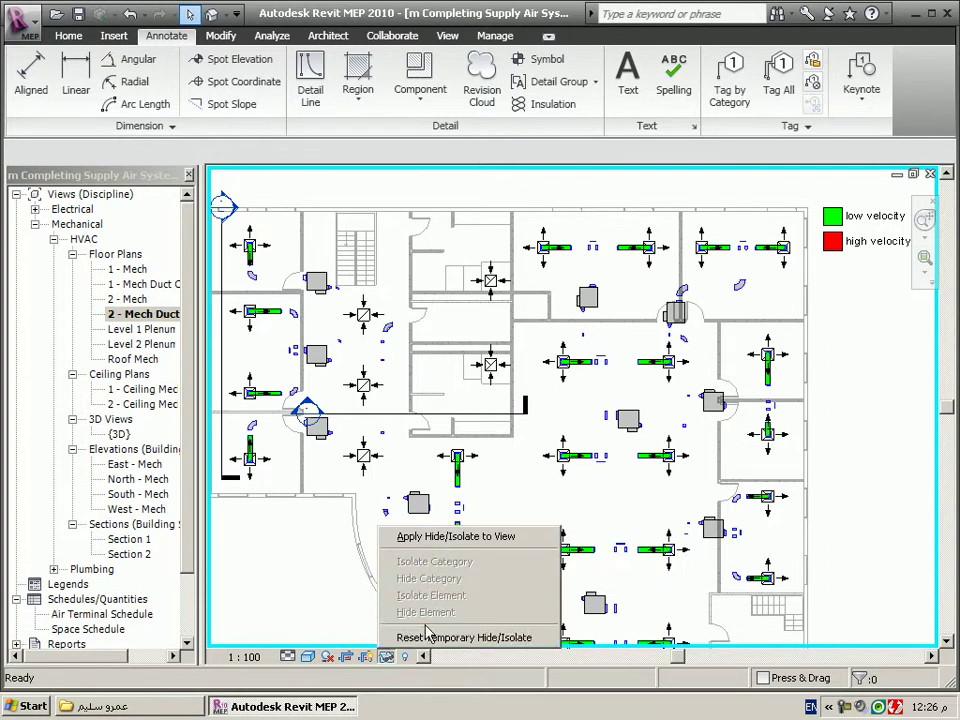
{"action": "left_click", "coordinate": [433, 643]}
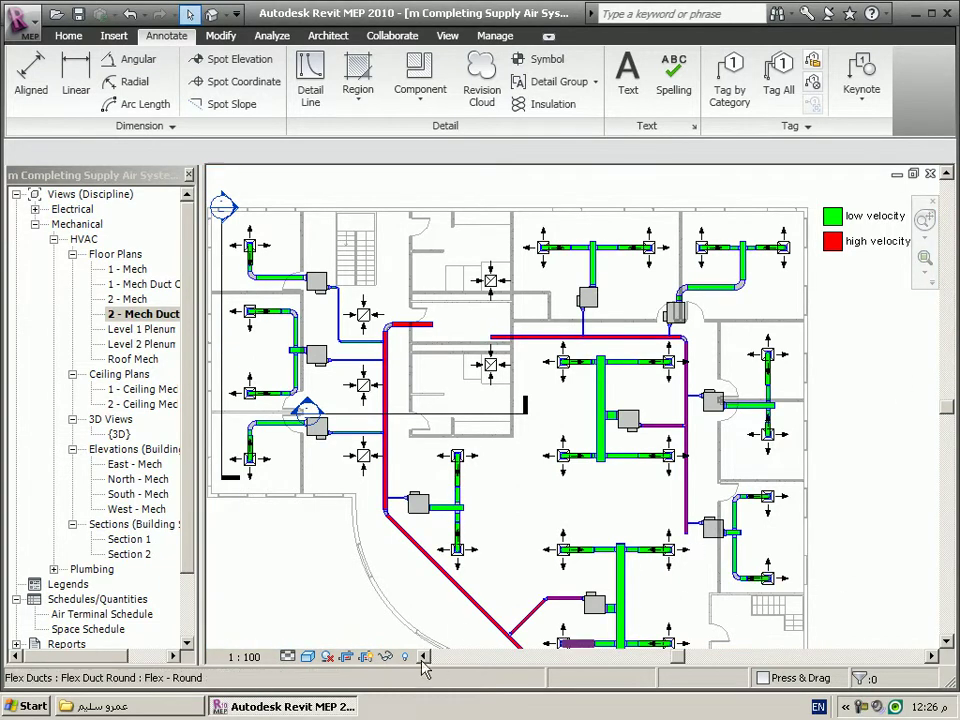
- Isolate a single central supply diffuser, then reset to restore the full duct plan
{"action": "left_click", "coordinate": [388, 657]}
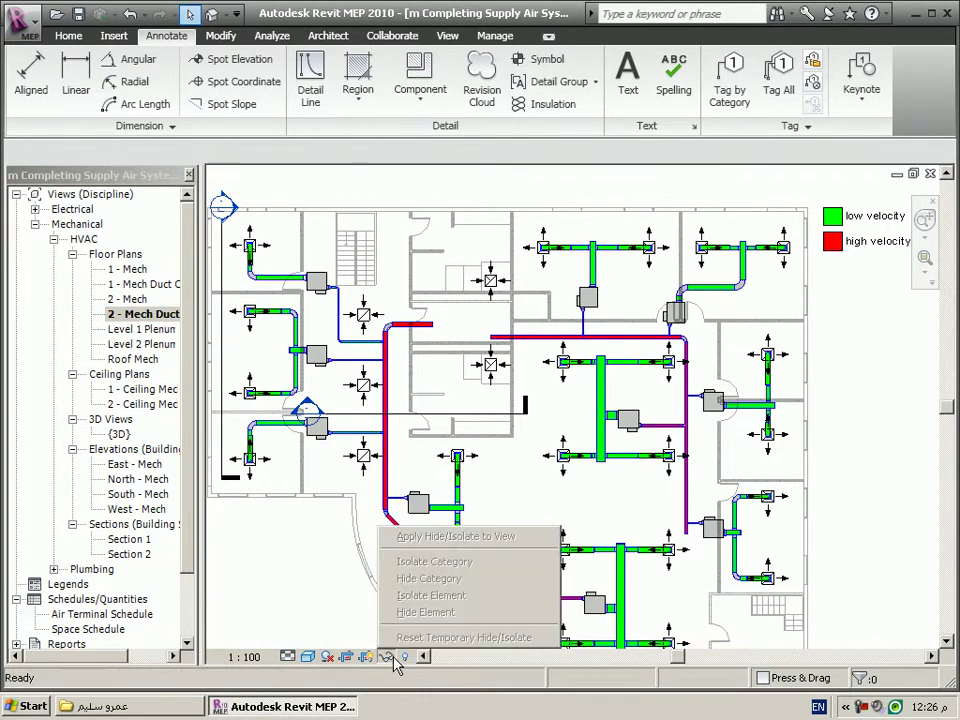
{"action": "left_click", "coordinate": [589, 476]}
{"action": "left_click", "coordinate": [566, 492]}
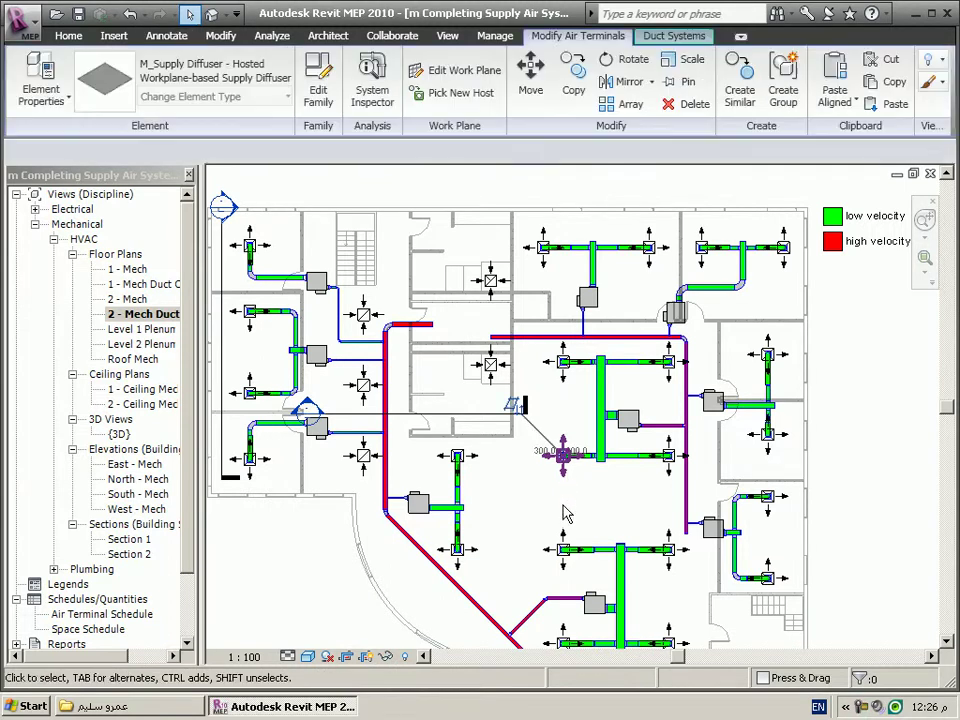
{"action": "left_click", "coordinate": [389, 656]}
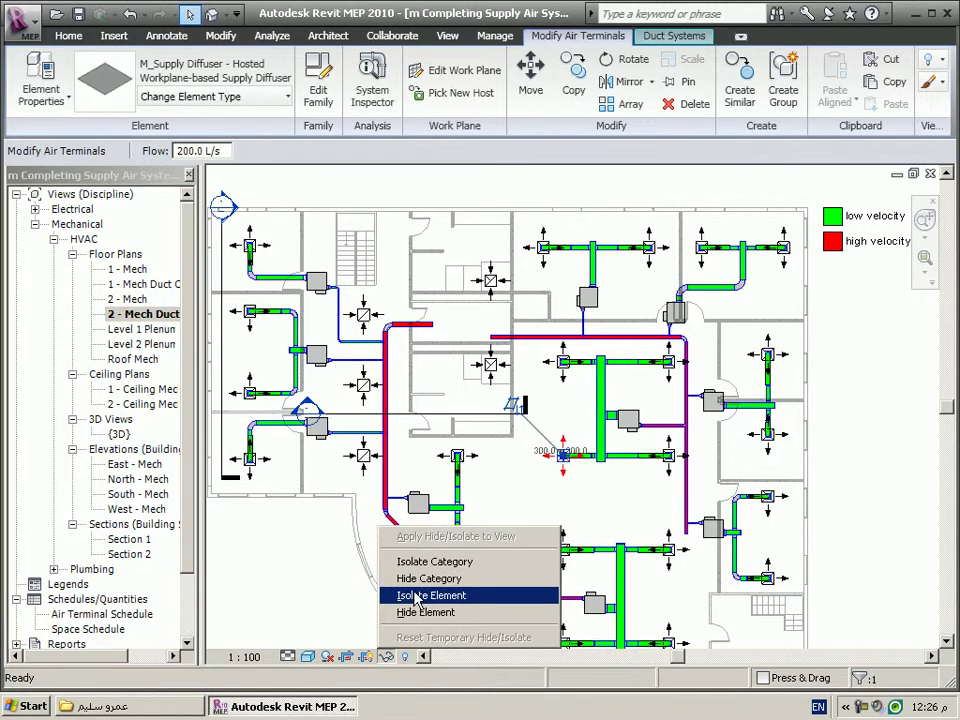
{"action": "left_click", "coordinate": [417, 597]}
{"action": "left_click", "coordinate": [558, 533]}
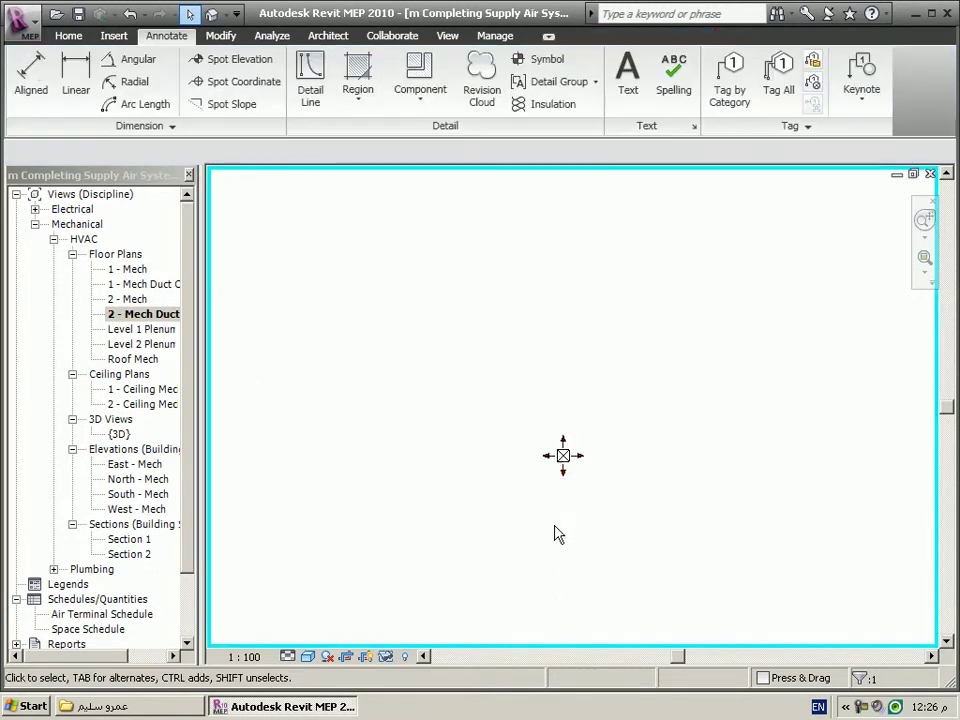
{"action": "key", "text": "Escape"}
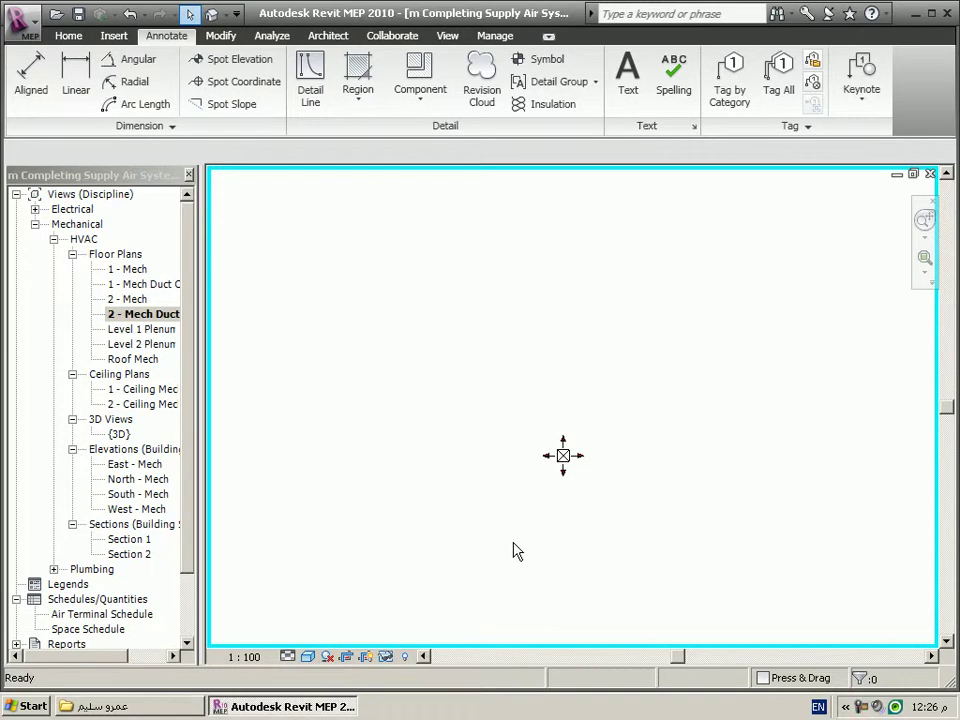
{"action": "left_click", "coordinate": [386, 657]}
{"action": "left_click", "coordinate": [462, 637]}
- Isolate the Air Terminals category from a central diffuser and clear the selection
{"action": "left_click", "coordinate": [386, 657]}
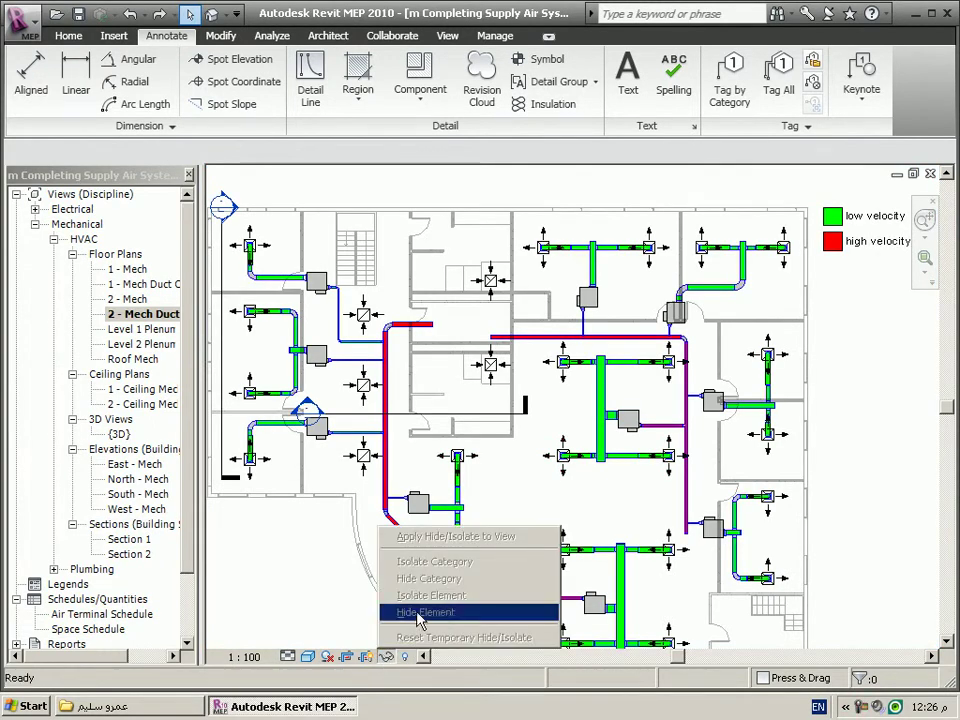
{"action": "left_click", "coordinate": [563, 455]}
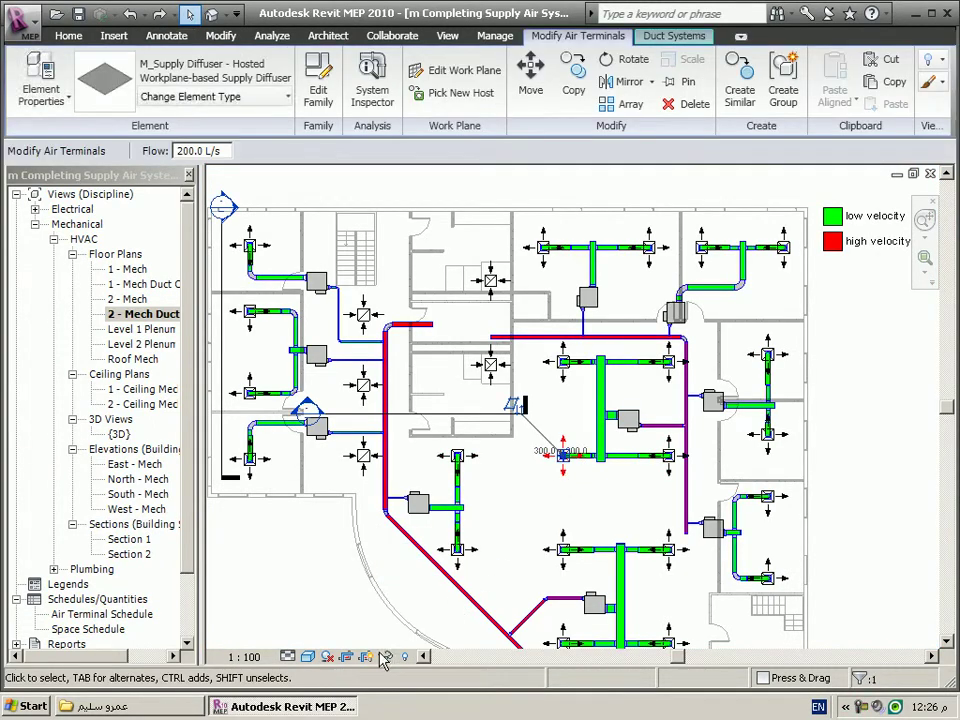
{"action": "left_click", "coordinate": [386, 657]}
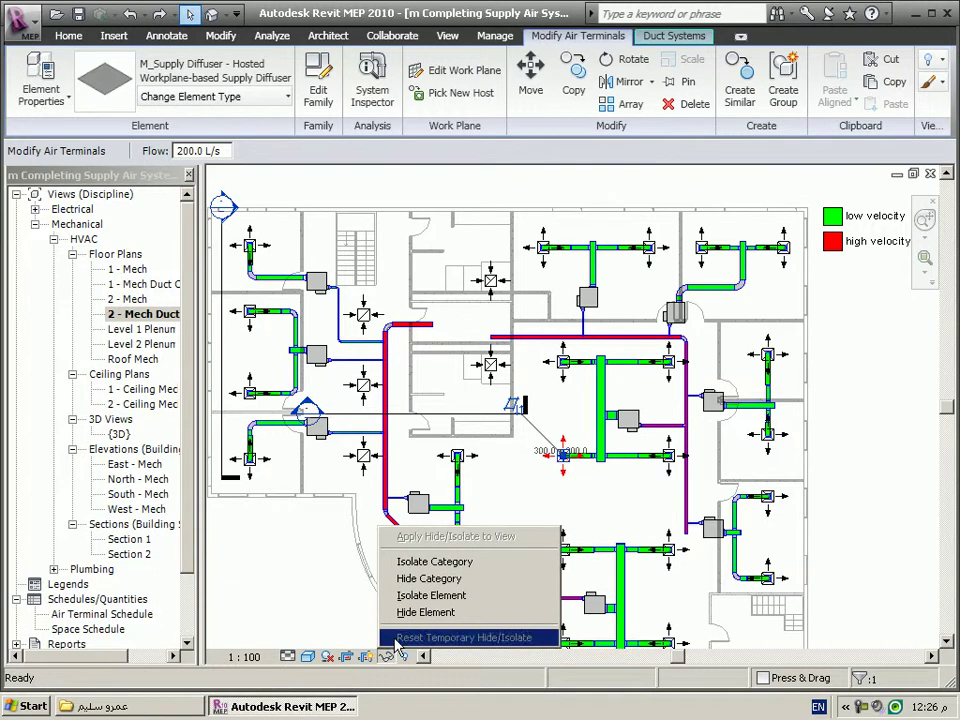
{"action": "left_click", "coordinate": [433, 566]}
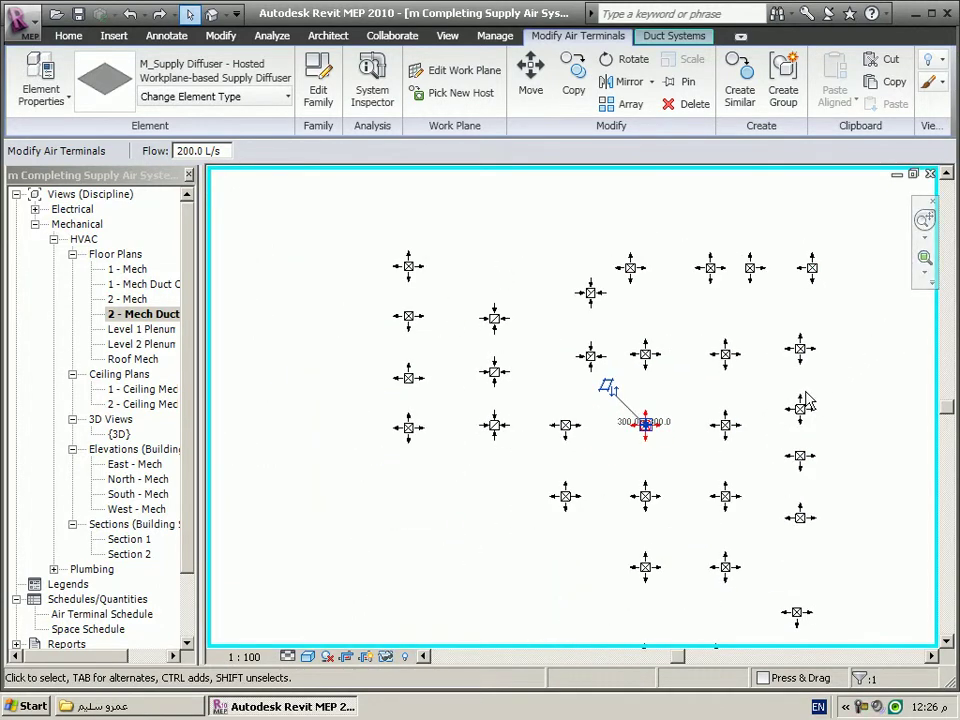
{"action": "key", "text": "Escape"}
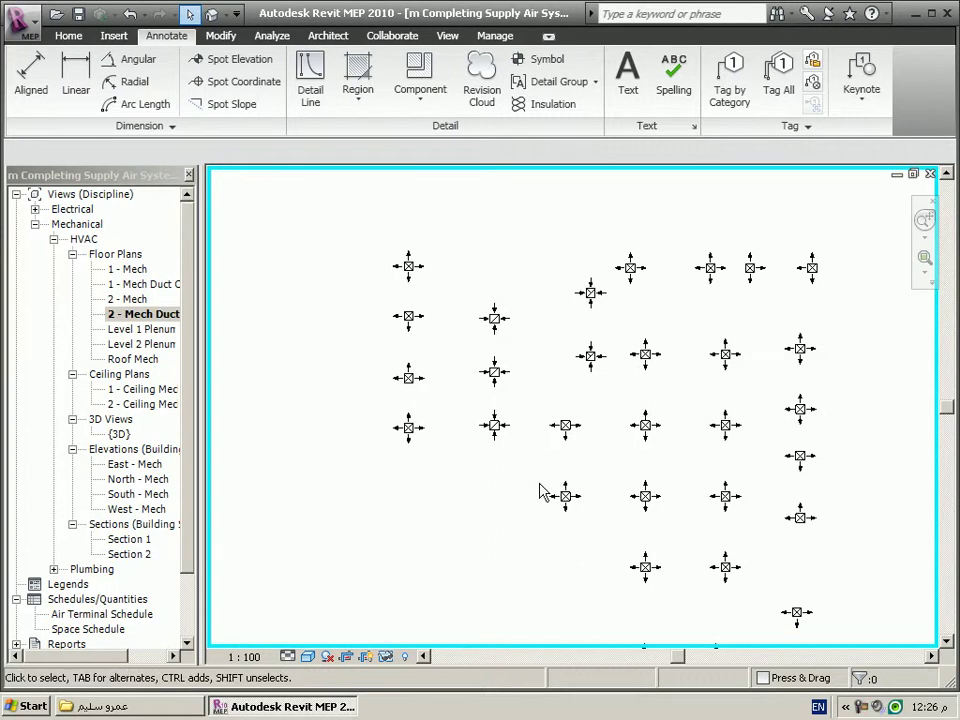
{"action": "left_click", "coordinate": [405, 657]}
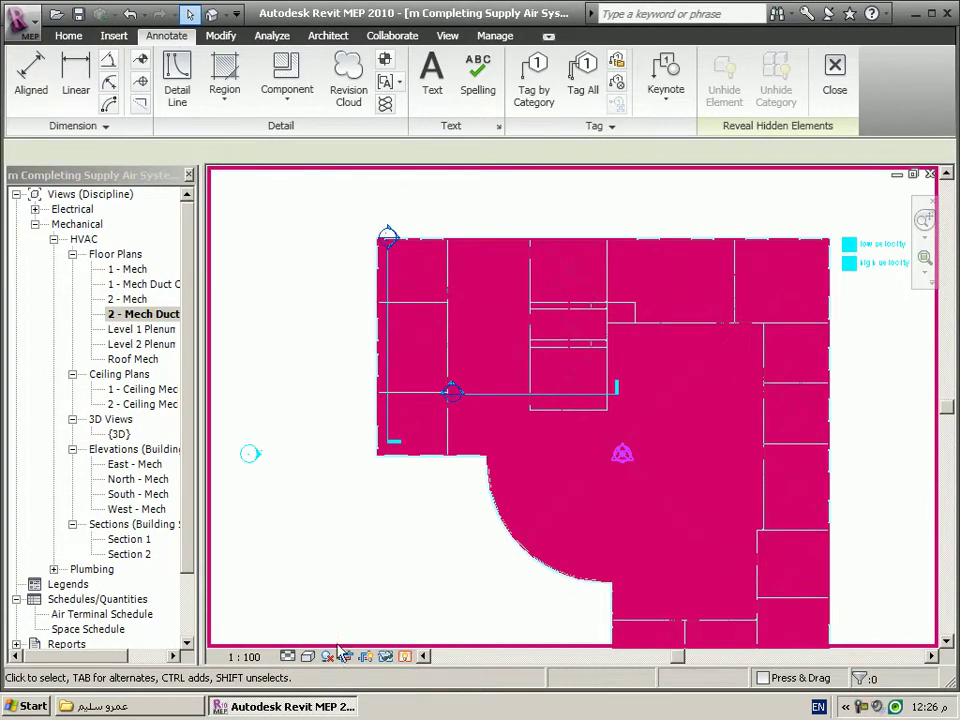
{"action": "left_click", "coordinate": [309, 656]}
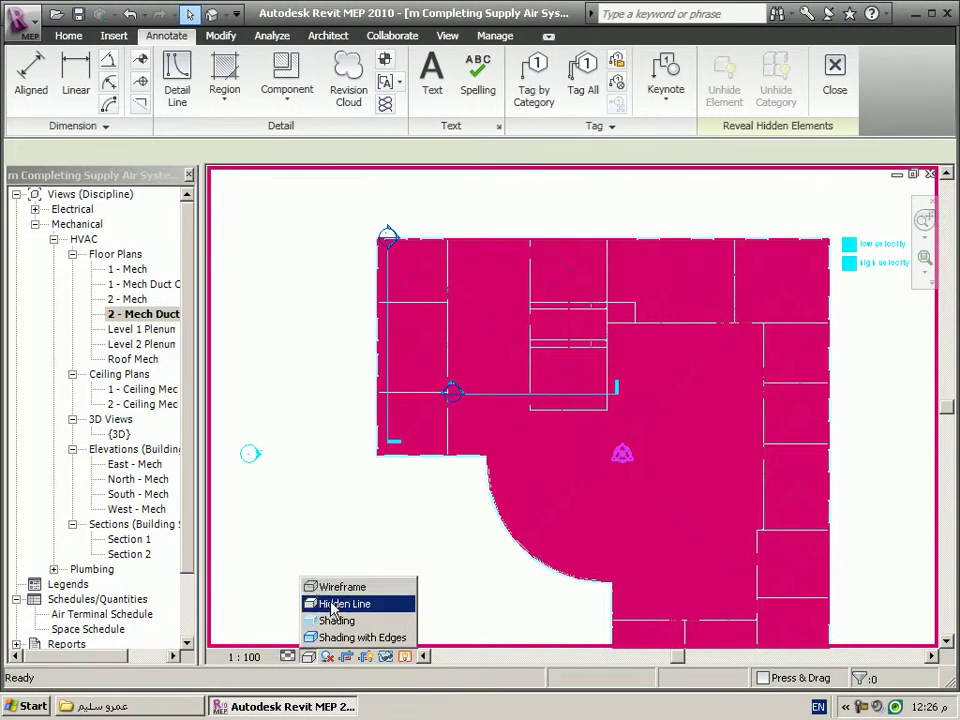
{"action": "left_click", "coordinate": [333, 605]}
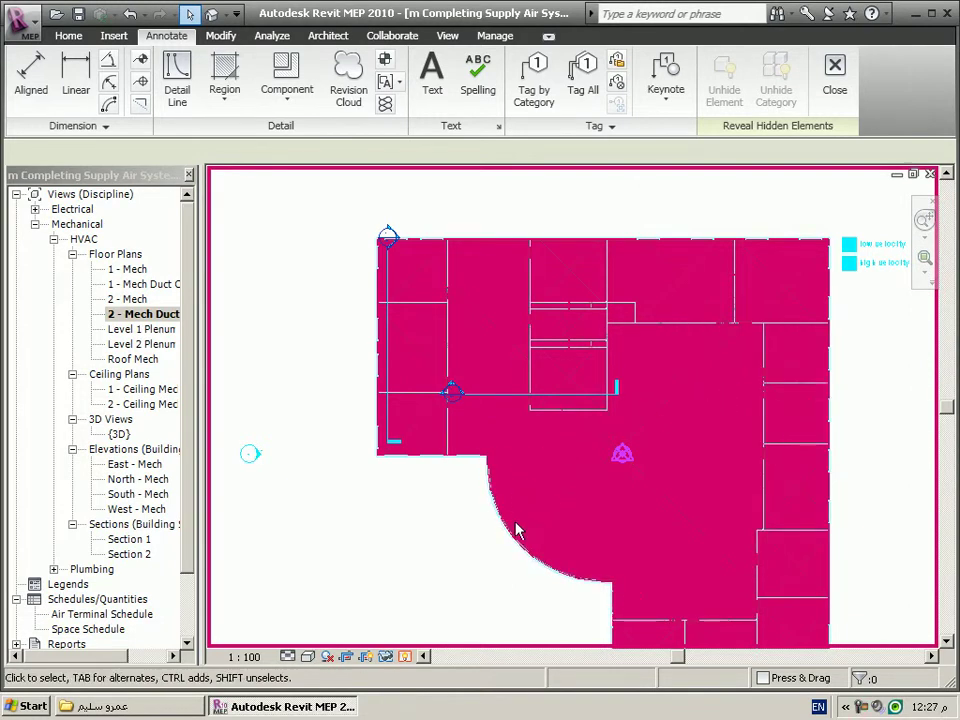
{"action": "left_click", "coordinate": [406, 659]}
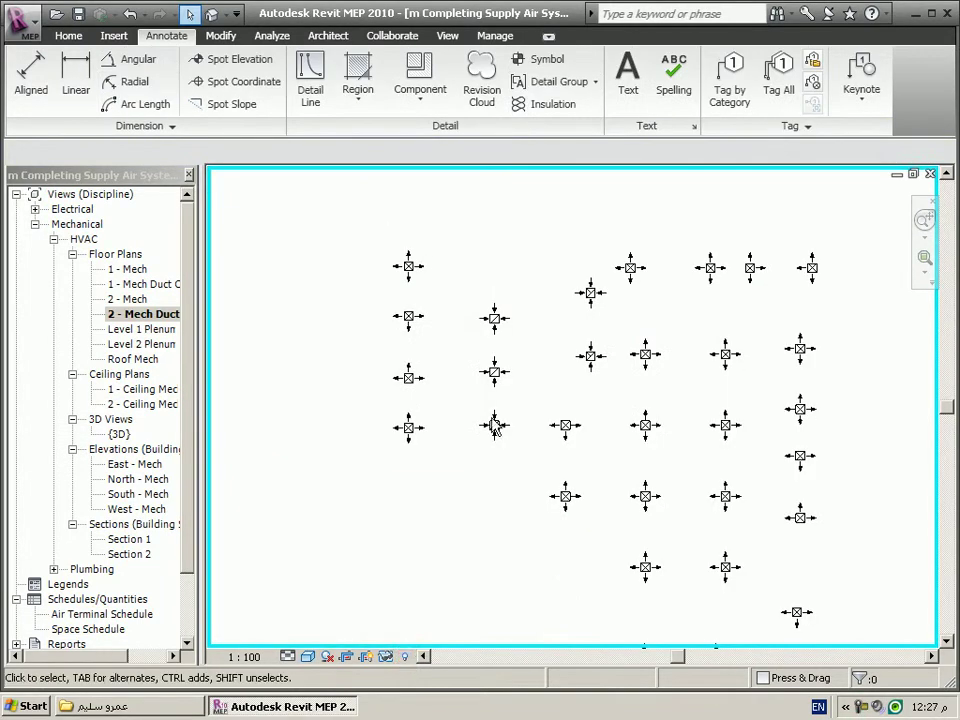
- Reset Temporary Hide/Isolate and open the {3D} view from the Project Browser
{"action": "left_click", "coordinate": [386, 657]}
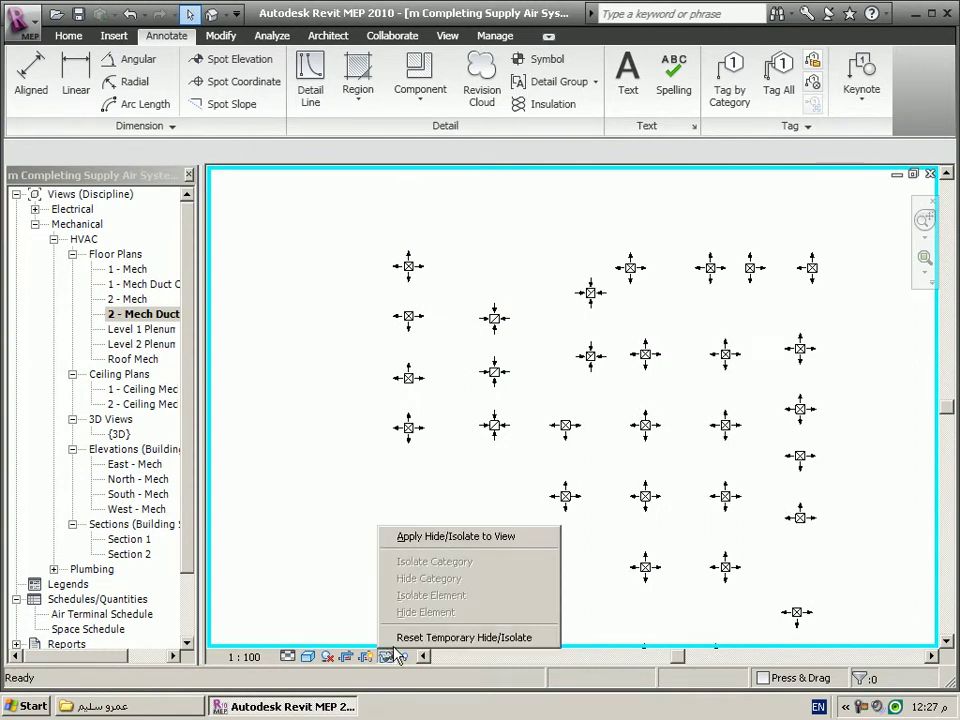
{"action": "left_click", "coordinate": [407, 638]}
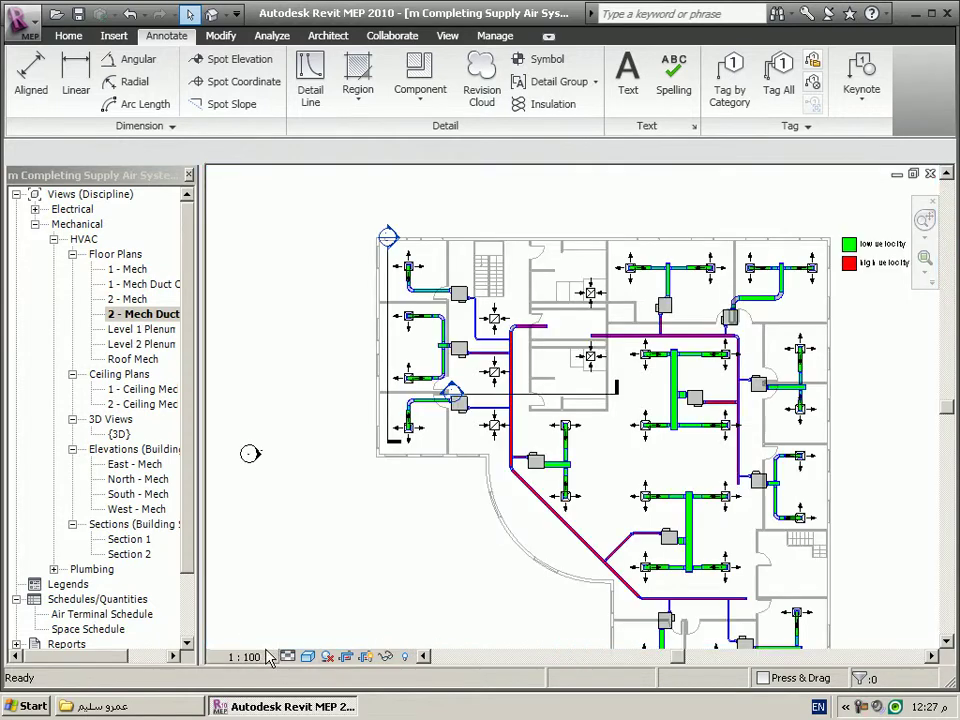
{"action": "double_click", "coordinate": [119, 434]}
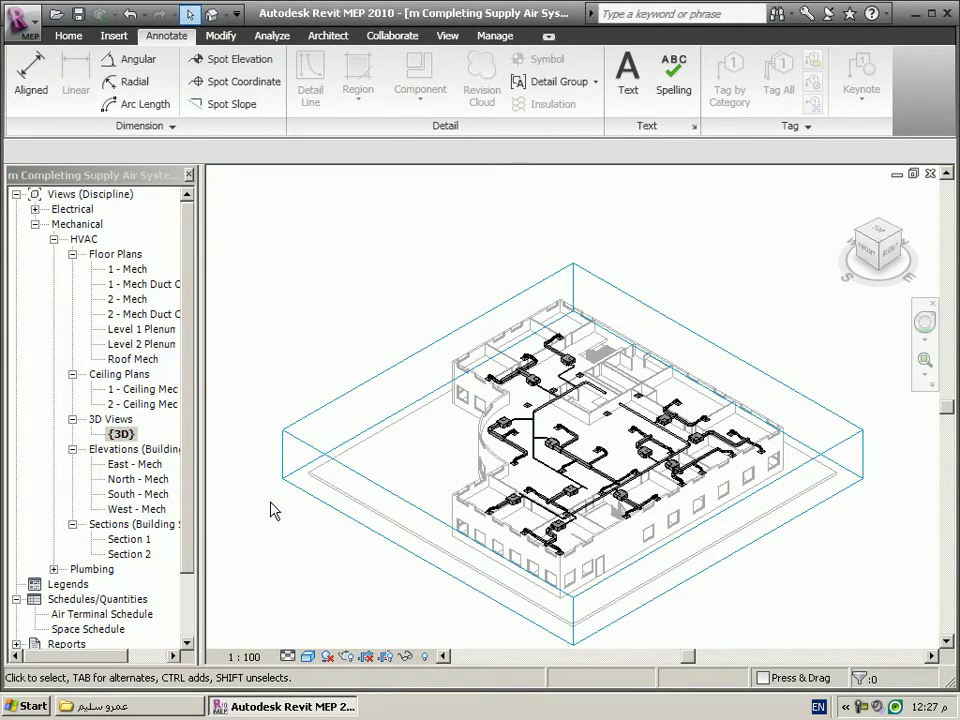
- Show the Rendering dialog for the 3D view and move it up and to the right
{"action": "left_click", "coordinate": [345, 657]}
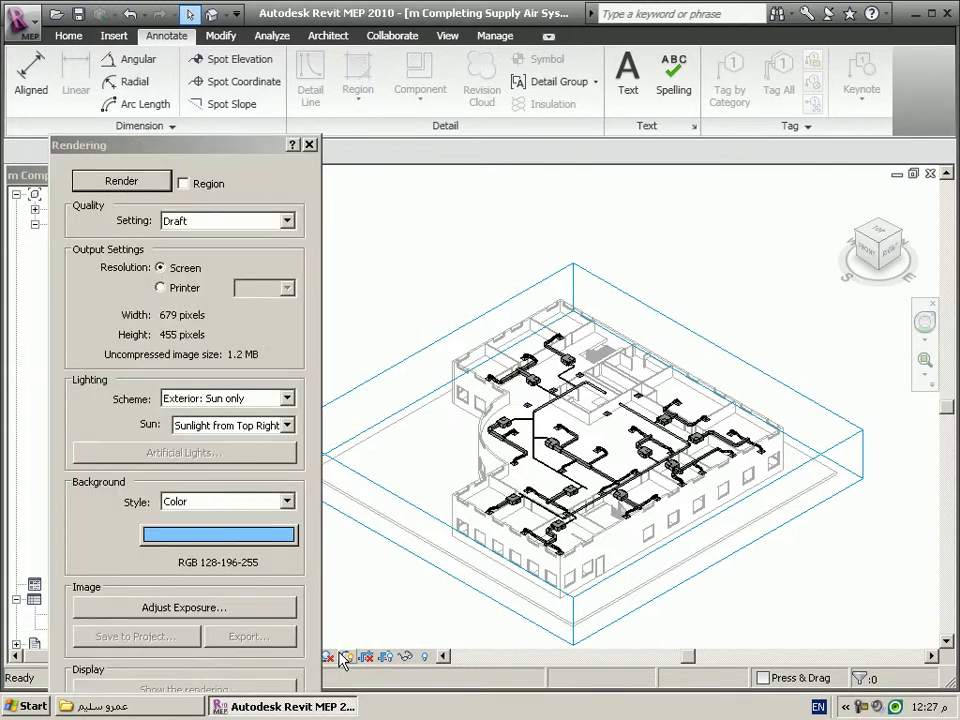
{"action": "left_click_drag", "start_coordinate": [150, 152], "coordinate": [232, 72]}
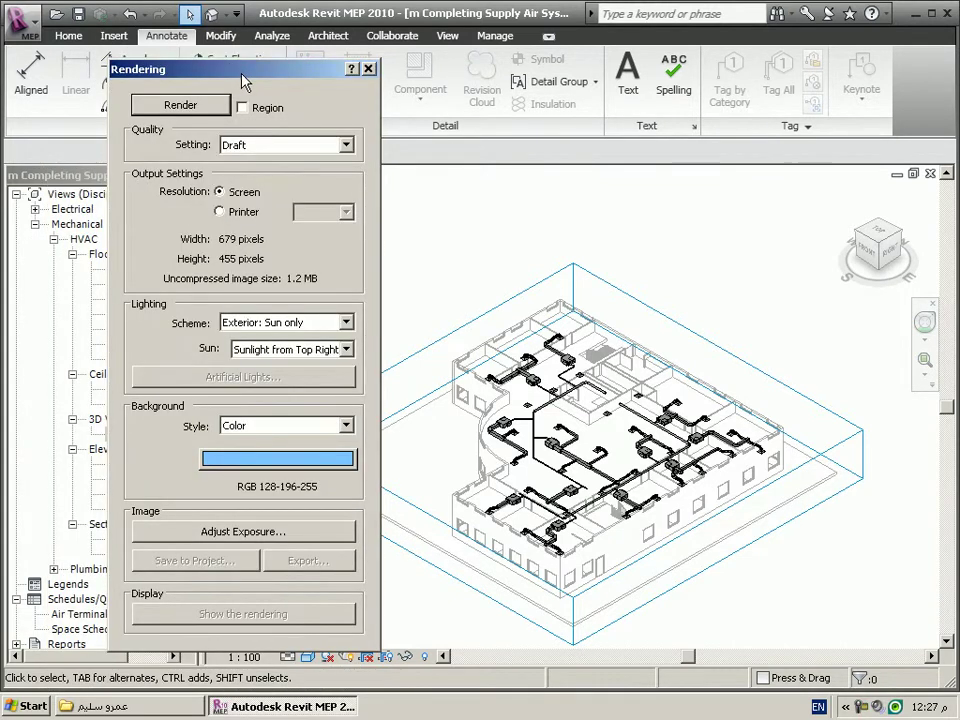
{"action": "left_click_drag", "start_coordinate": [245, 82], "coordinate": [251, 71]}
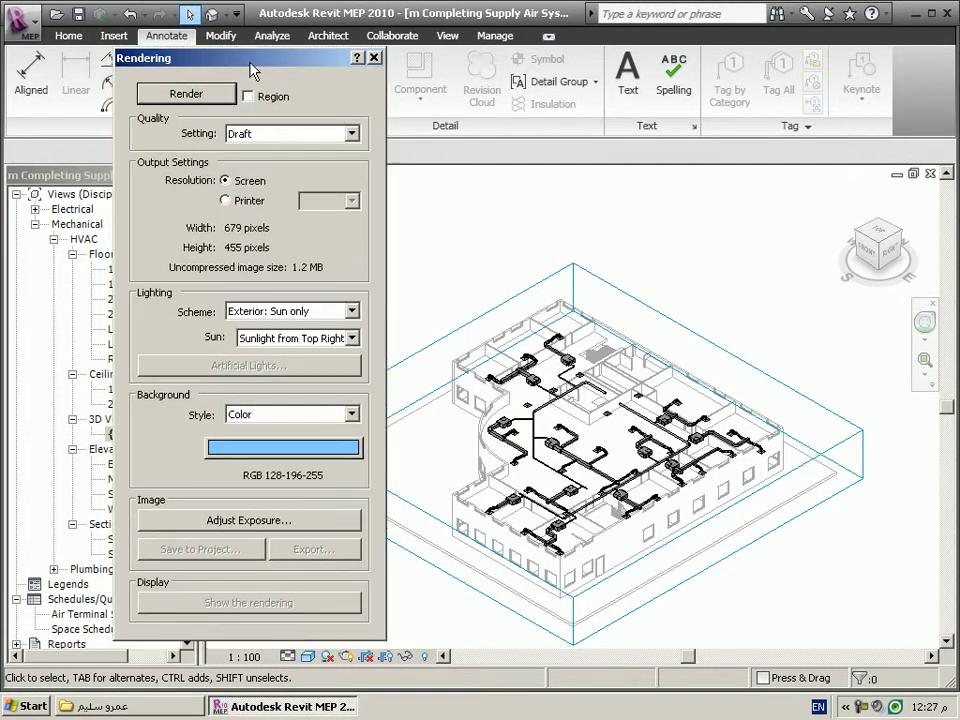